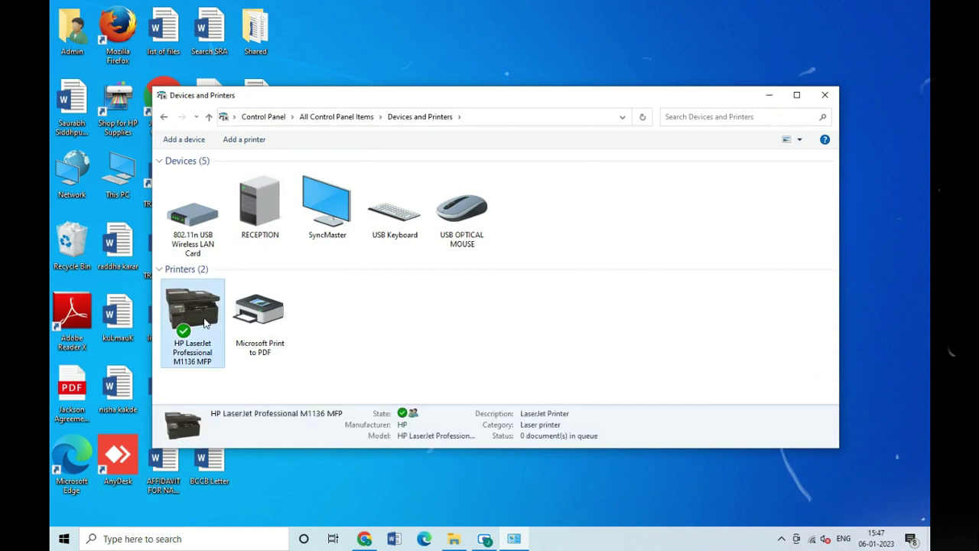
Step: Open the HP LaserJet Professional M1136 MFP's printer properties and set it to be shared as Printer
{"action": "left_click", "coordinate": [245, 400]}
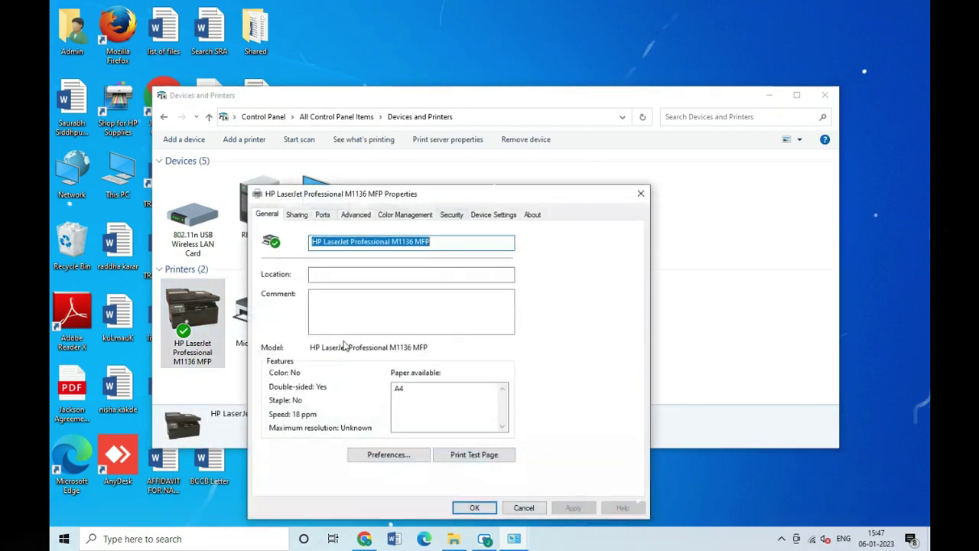
{"action": "left_click", "coordinate": [297, 215]}
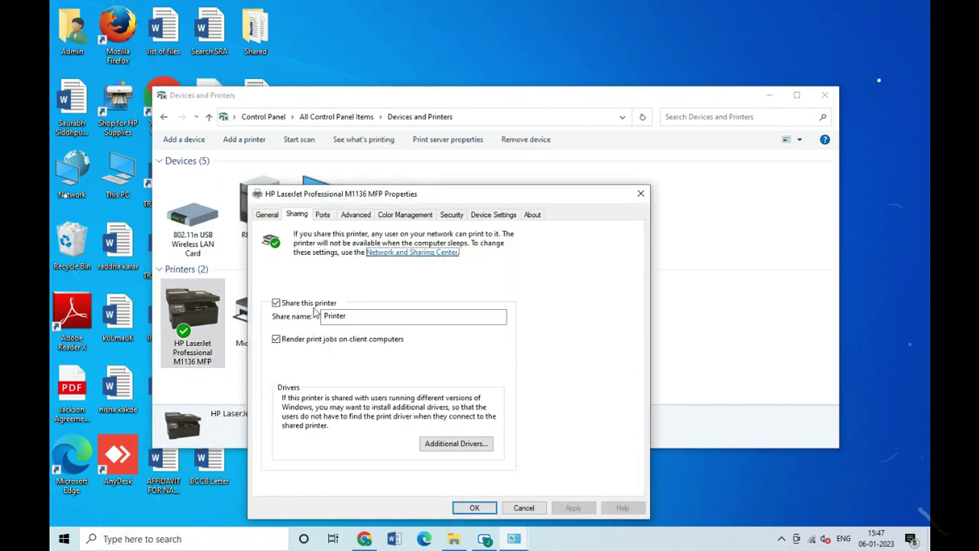
{"action": "left_click", "coordinate": [313, 304]}
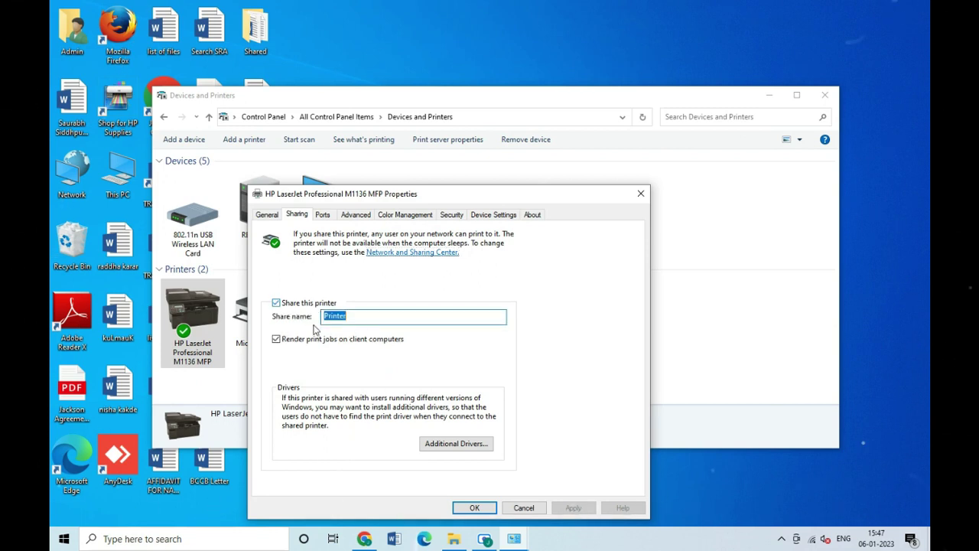
Step: Allow Everyone to print, manage this printer and manage documents, apply the permissions, and close the printer windows
{"action": "left_click", "coordinate": [451, 215]}
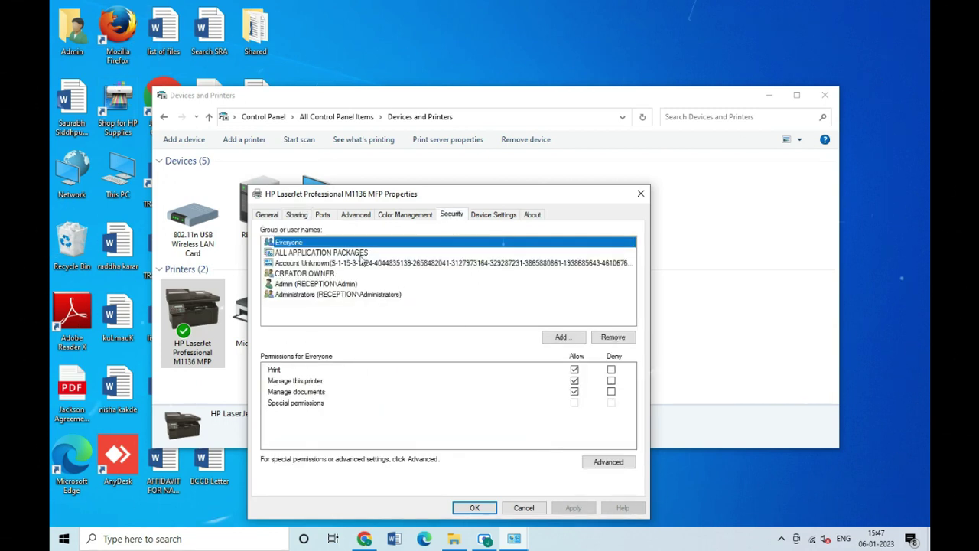
{"action": "left_click", "coordinate": [574, 380]}
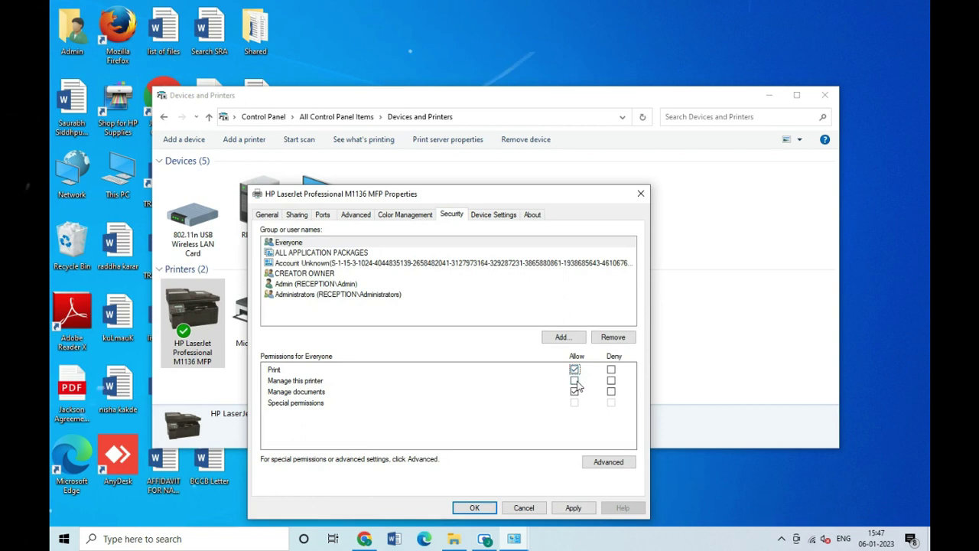
{"action": "left_click", "coordinate": [573, 508]}
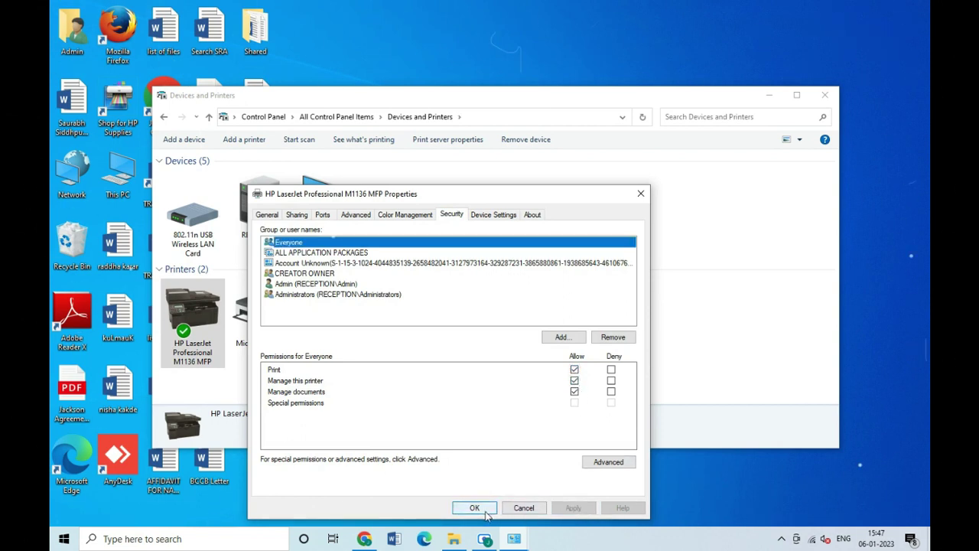
{"action": "left_click", "coordinate": [484, 509]}
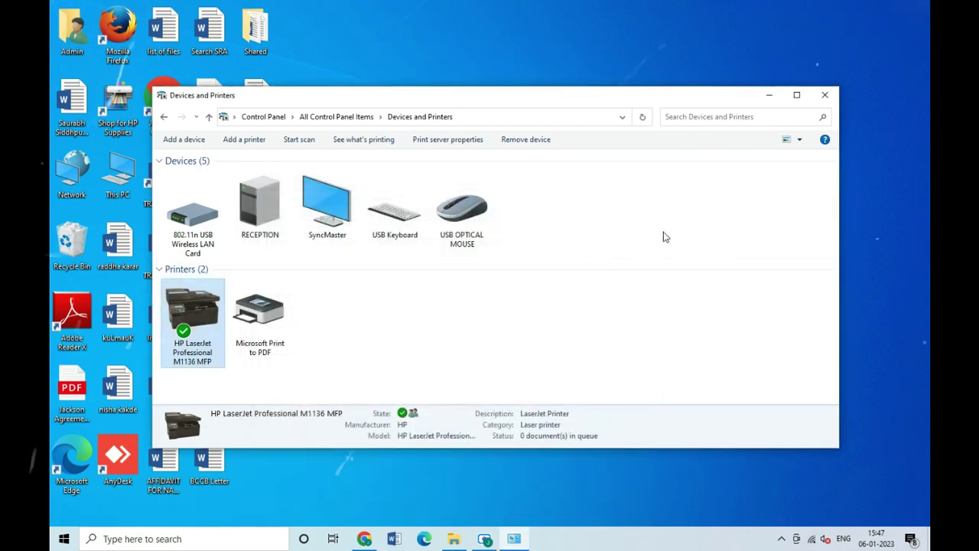
{"action": "left_click", "coordinate": [821, 95]}
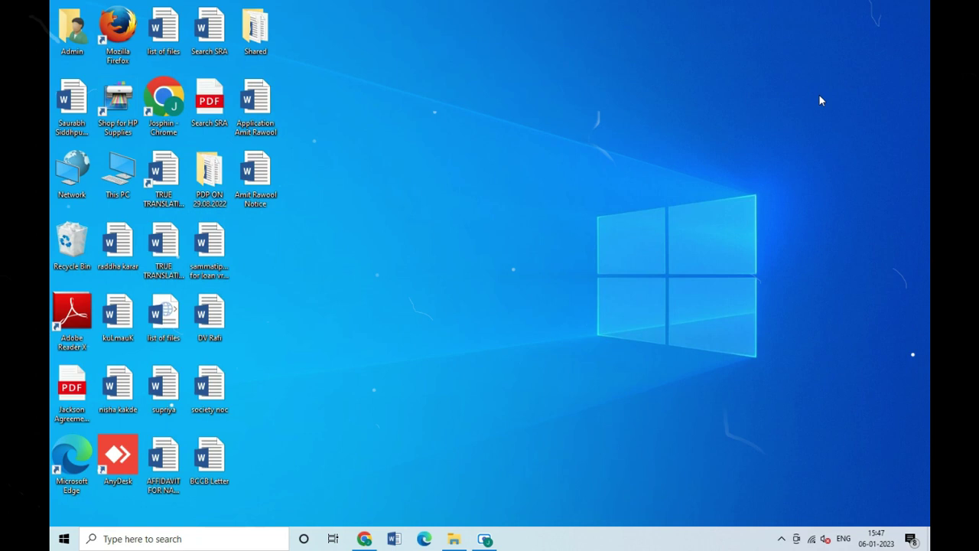
Step: Open the Registry Editor by running regedit
{"action": "key", "text": "super+r"}
{"action": "type", "text": "regedit"}
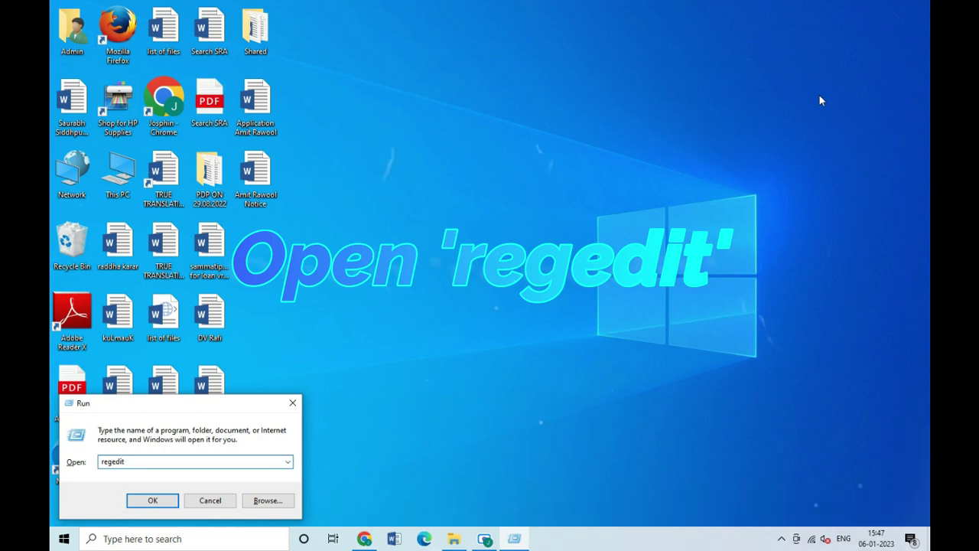
{"action": "key", "text": "Return"}
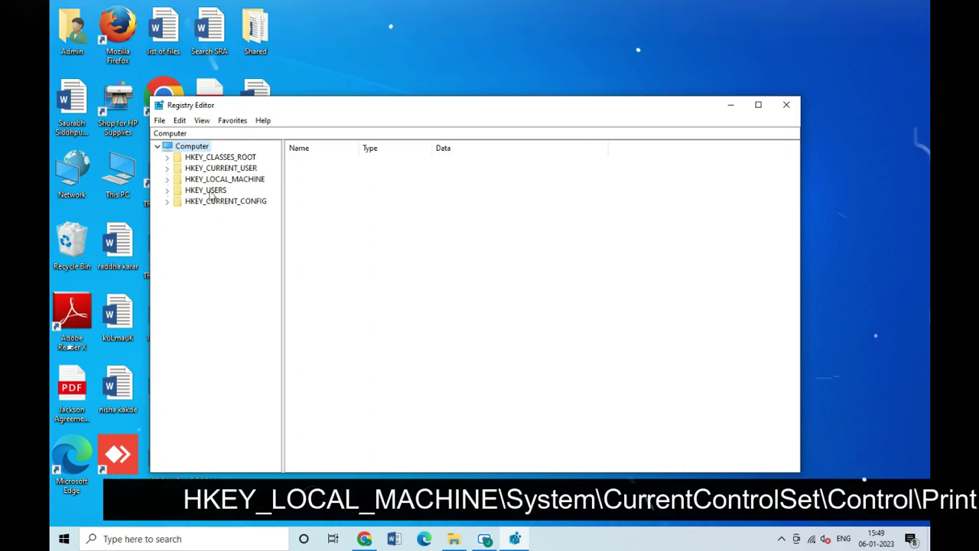
Step: Go to the registry key HKEY_LOCAL_MACHINE\SYSTEM\CurrentControlSet\Control\Print
{"action": "left_click", "coordinate": [167, 181]}
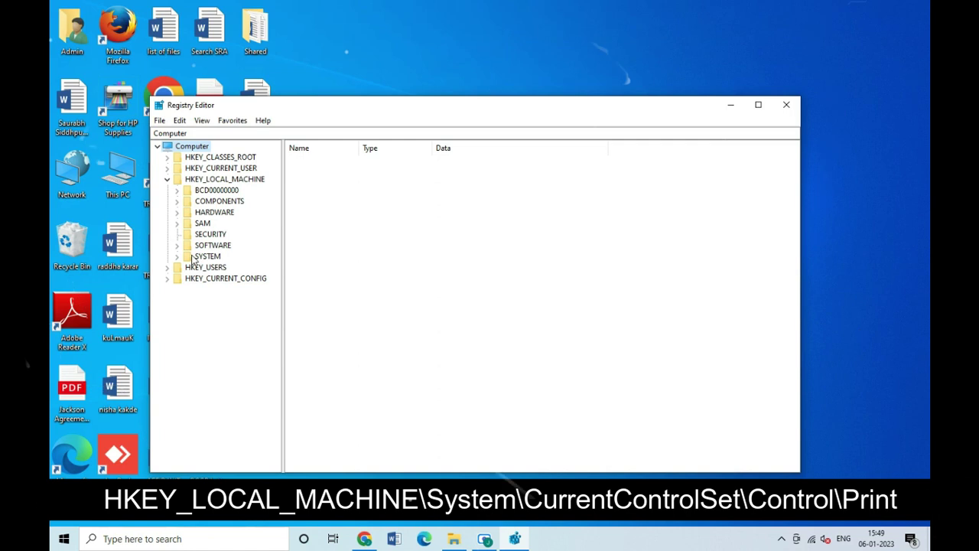
{"action": "left_click", "coordinate": [177, 258]}
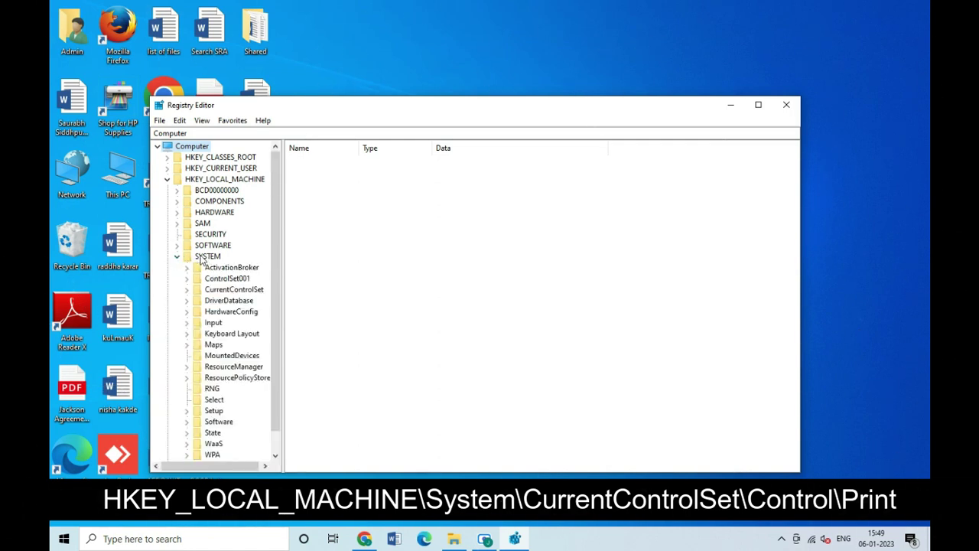
{"action": "left_click", "coordinate": [186, 289]}
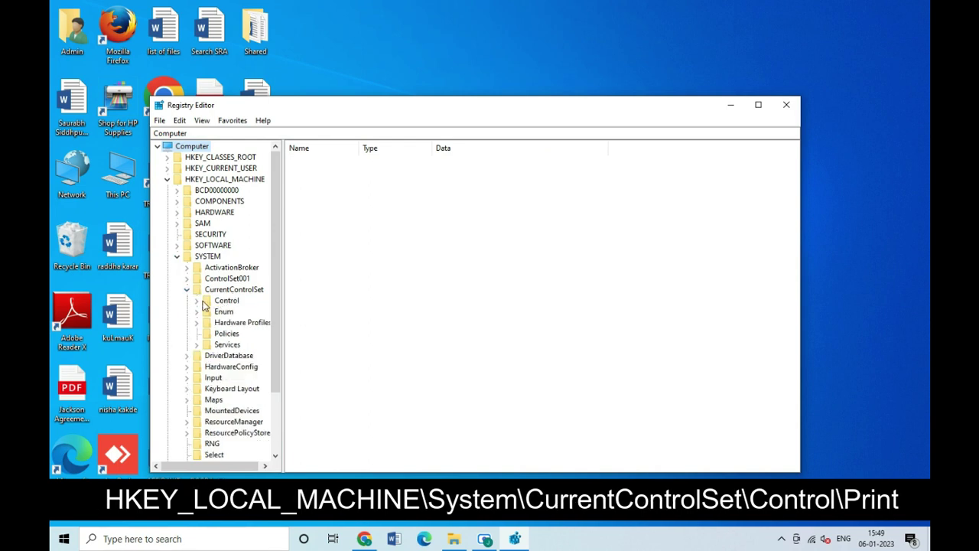
{"action": "left_click", "coordinate": [198, 302]}
{"action": "left_click_drag", "start_coordinate": [276, 224], "coordinate": [233, 325]}
{"action": "left_click", "coordinate": [232, 322]}
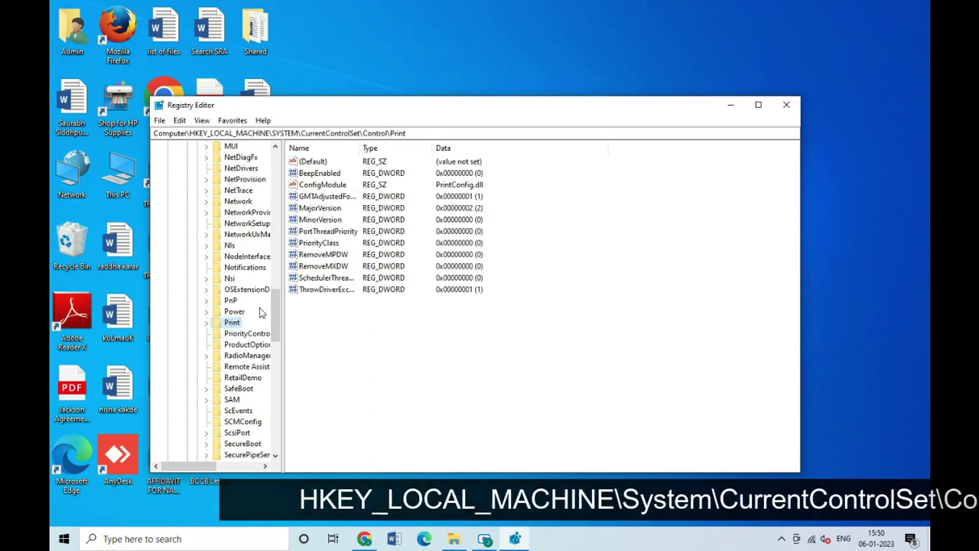
Step: Create a DWORD (32-bit) value named RpcAuthnLevelPrivacyEnabled in the Print key
{"action": "left_click", "coordinate": [359, 324]}
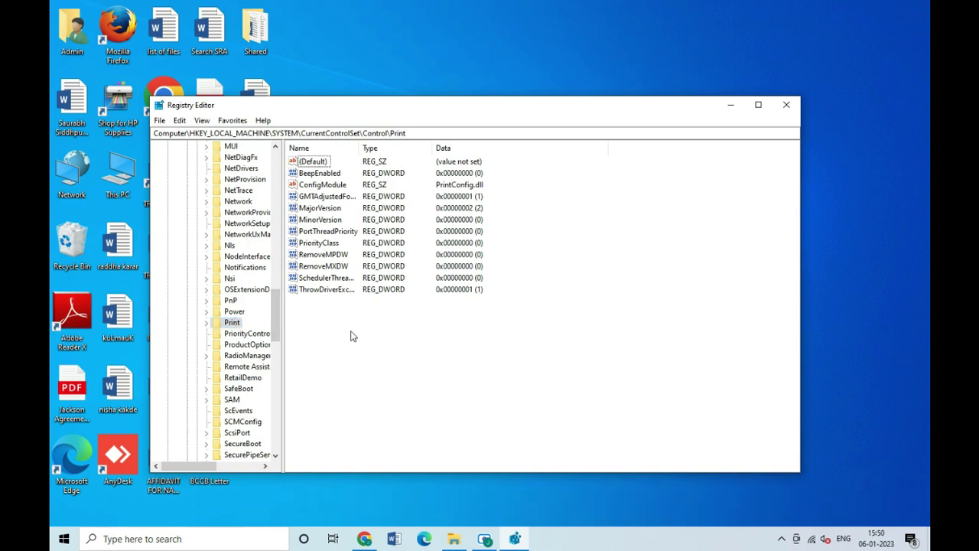
{"action": "right_click", "coordinate": [352, 336]}
{"action": "mouse_move", "coordinate": [376, 338]}
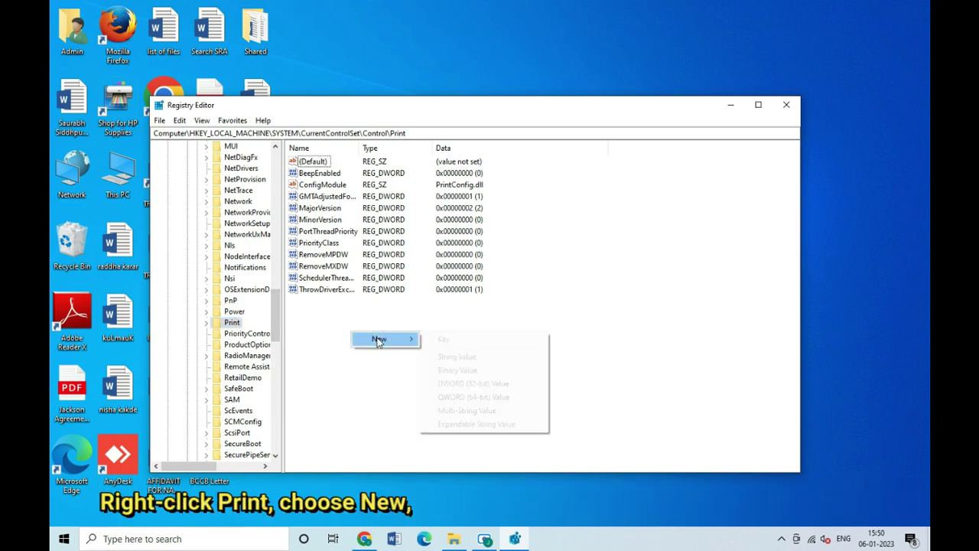
{"action": "left_click", "coordinate": [449, 384]}
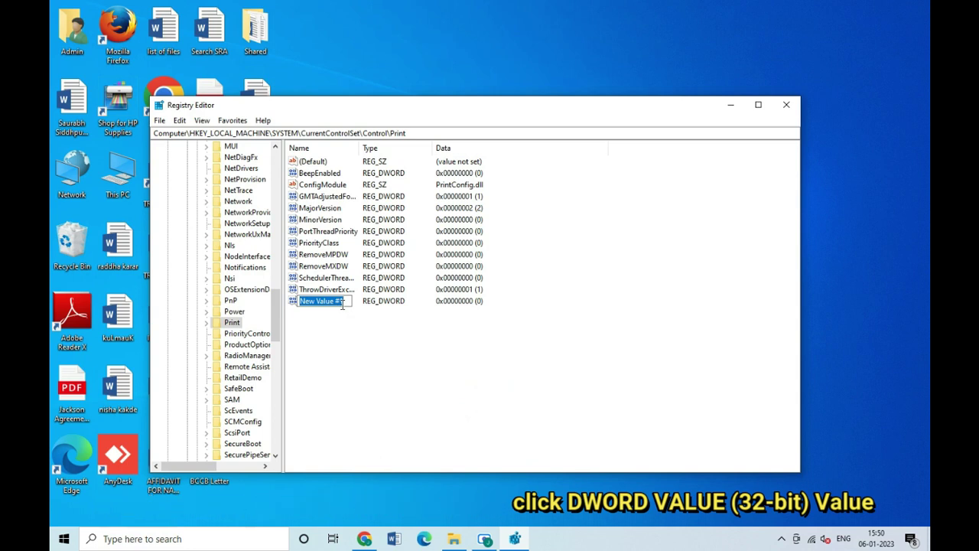
{"action": "type", "text": "Rp"}
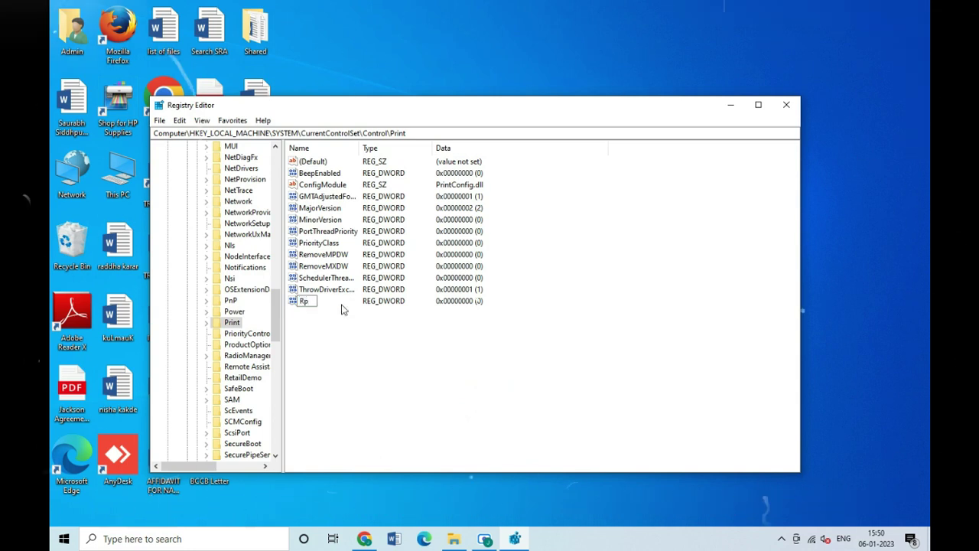
{"action": "type", "text": "cA"}
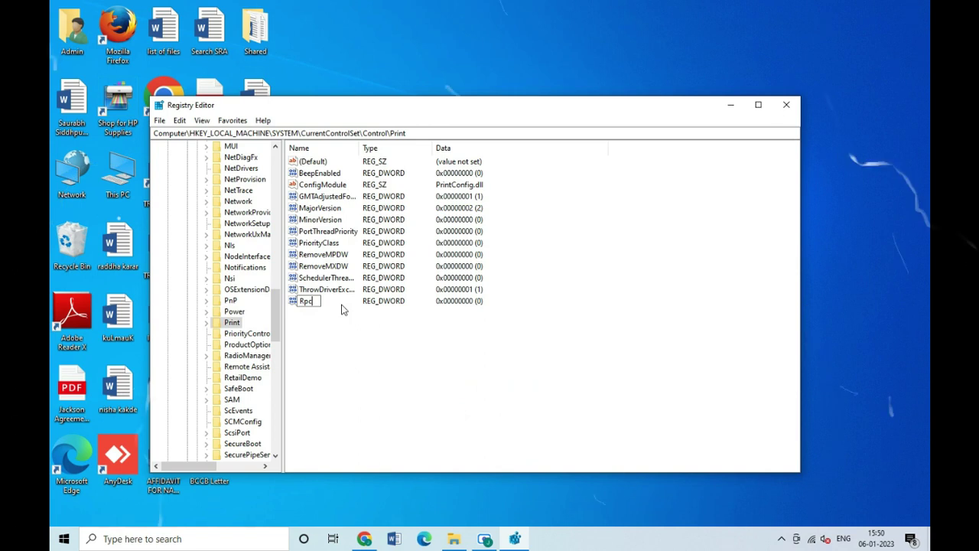
{"action": "type", "text": "ut"}
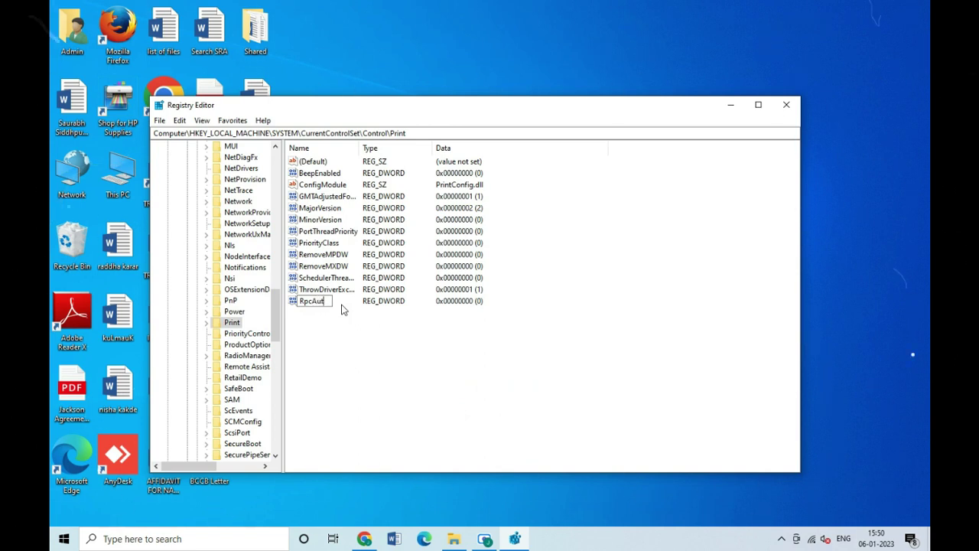
{"action": "type", "text": "hn"}
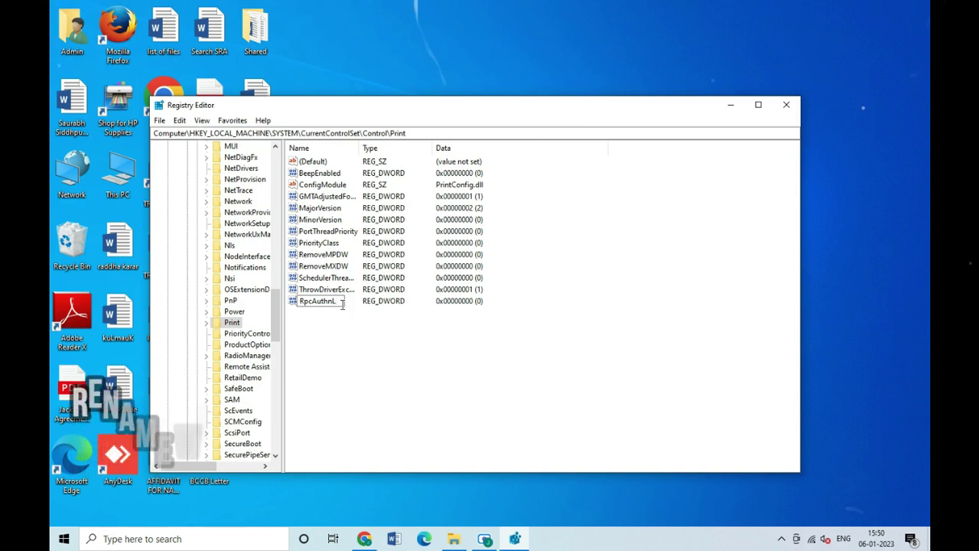
{"action": "type", "text": "LevelPr"}
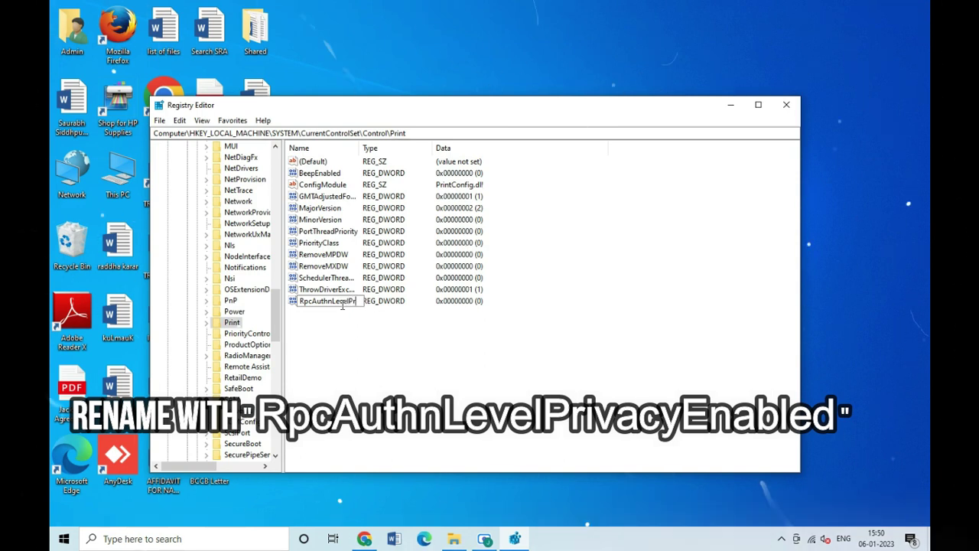
{"action": "type", "text": "ivac"}
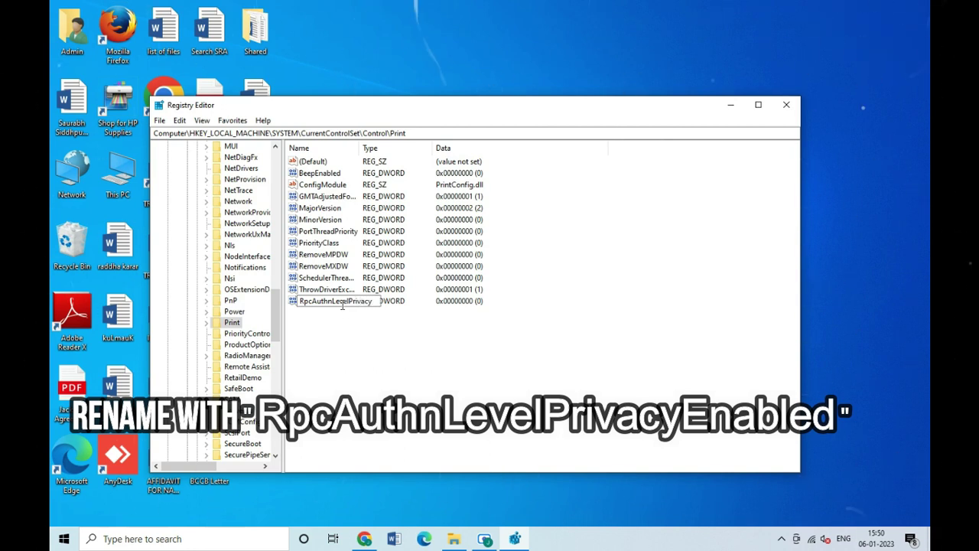
{"action": "type", "text": "y"}
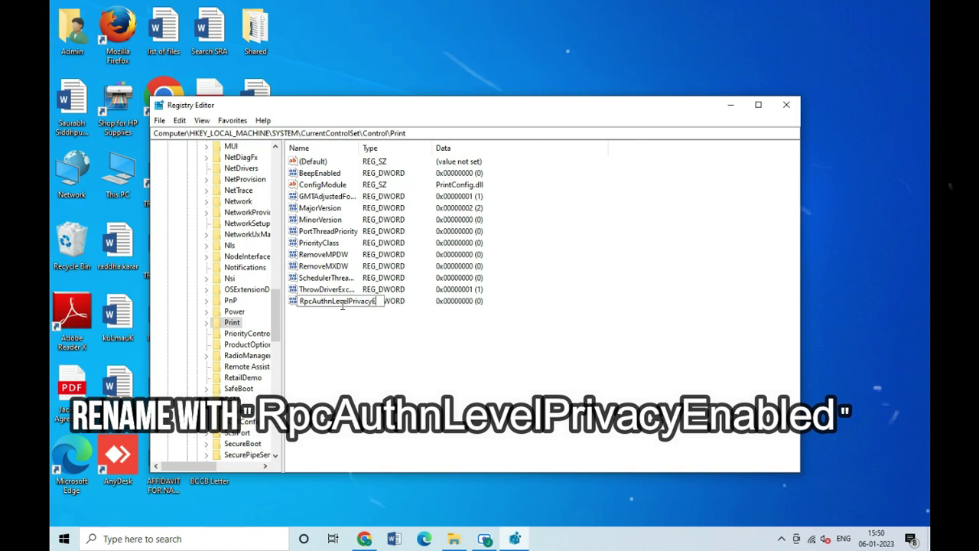
{"action": "type", "text": "Ena"}
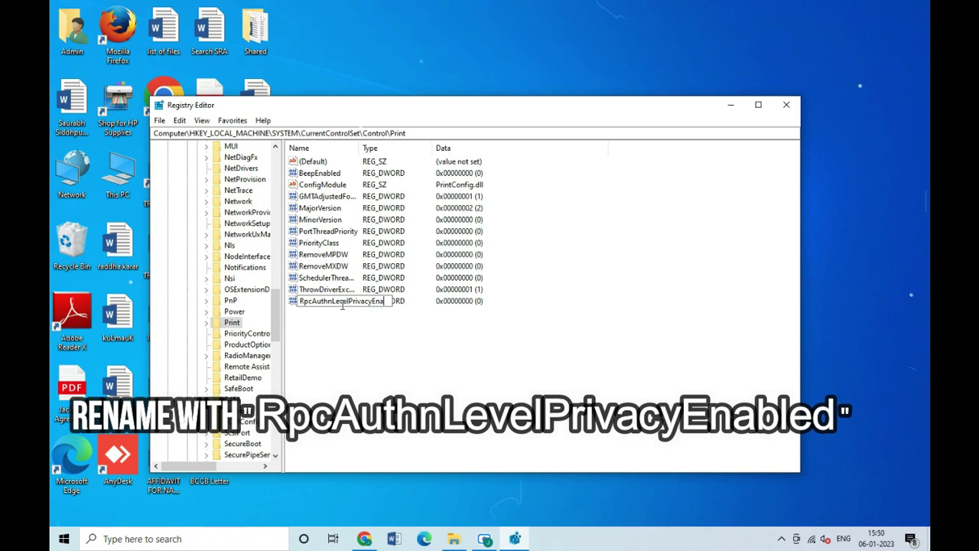
{"action": "type", "text": "bled"}
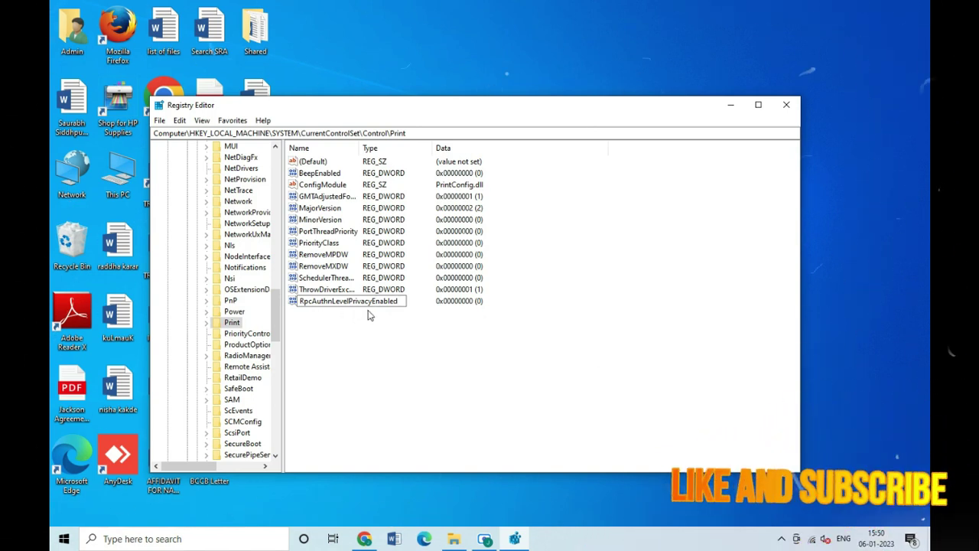
{"action": "key", "text": "Return"}
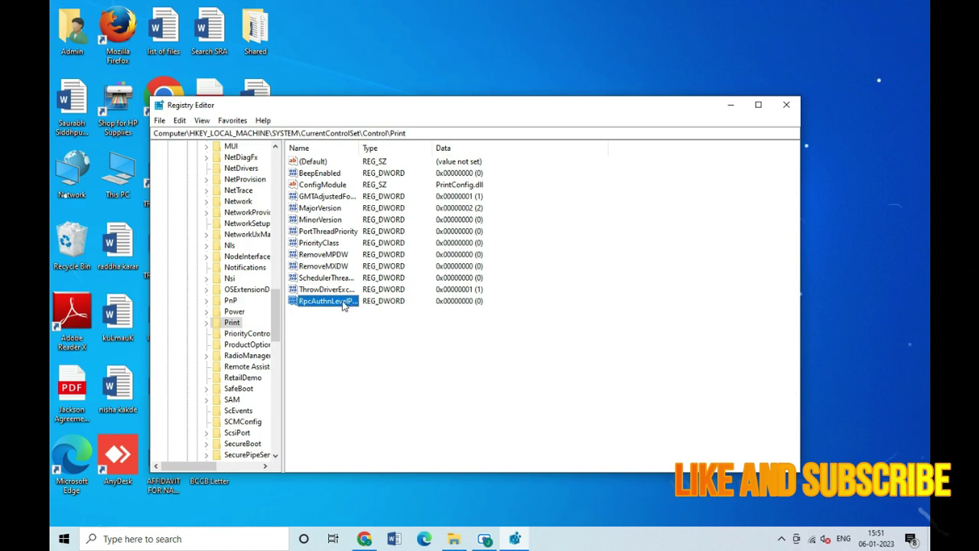
Step: Set the value data of RpcAuthnLevelPrivacyEnabled to 0 in hexadecimal and close the Registry Editor
{"action": "right_click", "coordinate": [343, 304]}
{"action": "left_click", "coordinate": [378, 312]}
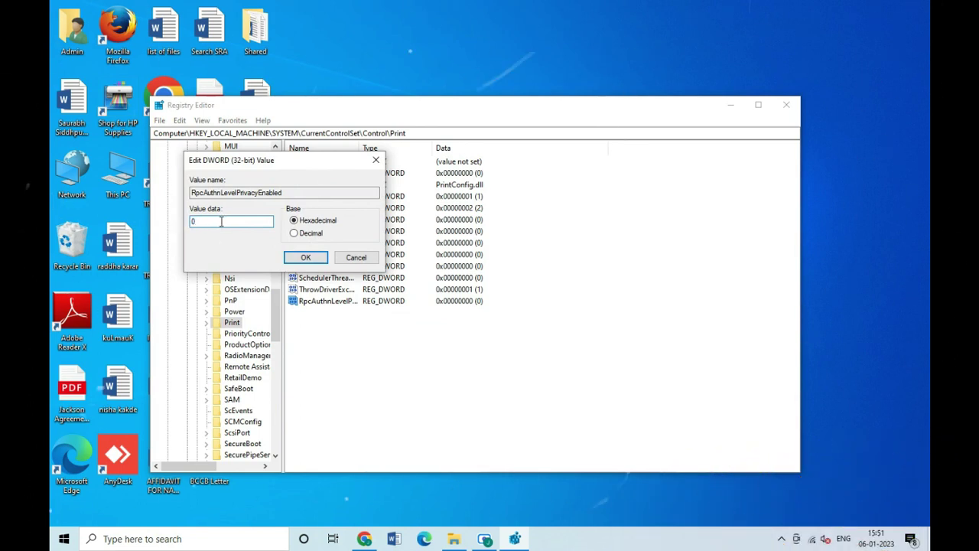
{"action": "type", "text": "0"}
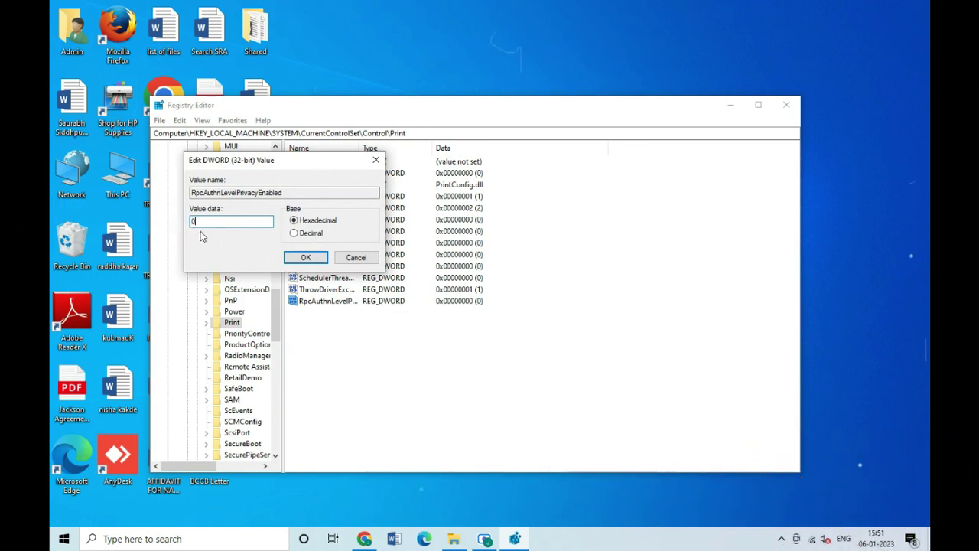
{"action": "left_click", "coordinate": [303, 257]}
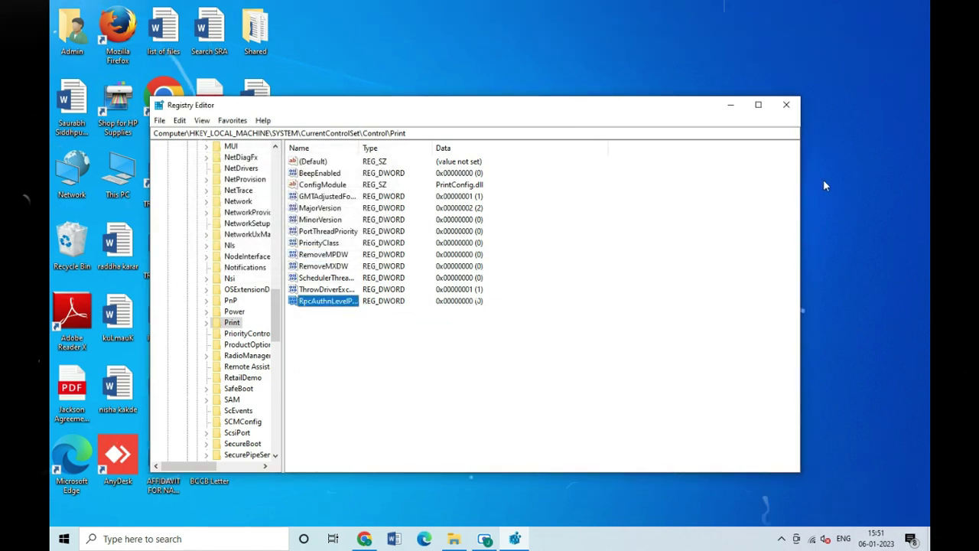
{"action": "left_click", "coordinate": [788, 108]}
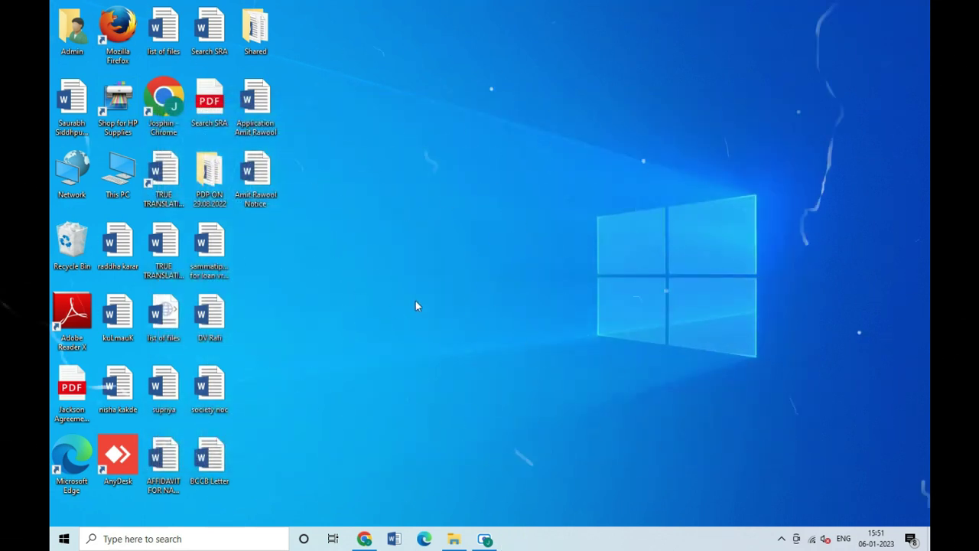
Step: Open the Services console by running services.msc
{"action": "key", "text": "super+r"}
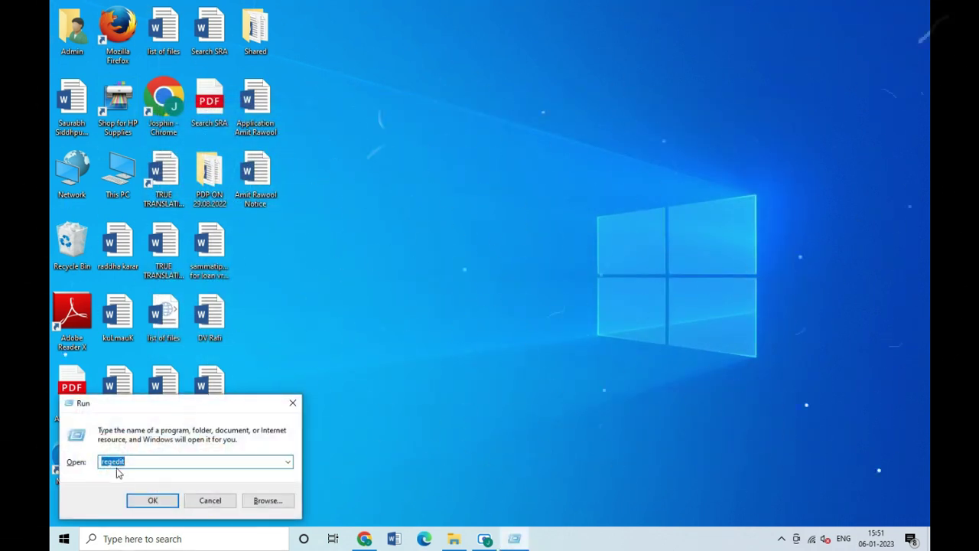
{"action": "type", "text": "services.msc"}
{"action": "key", "text": "Return"}
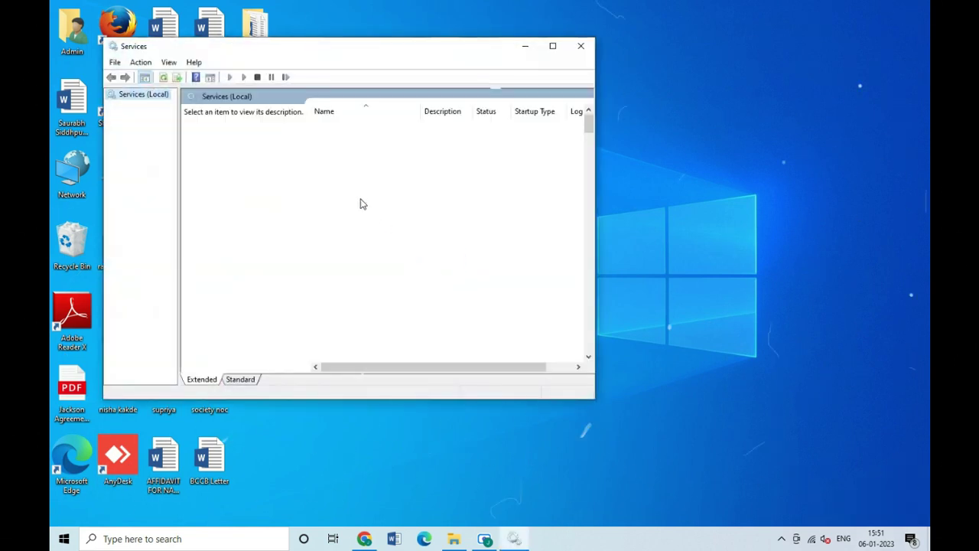
Step: Find the Print Spooler service, restart it, and close the Services console
{"action": "left_click", "coordinate": [379, 218]}
{"action": "type", "text": "print"}
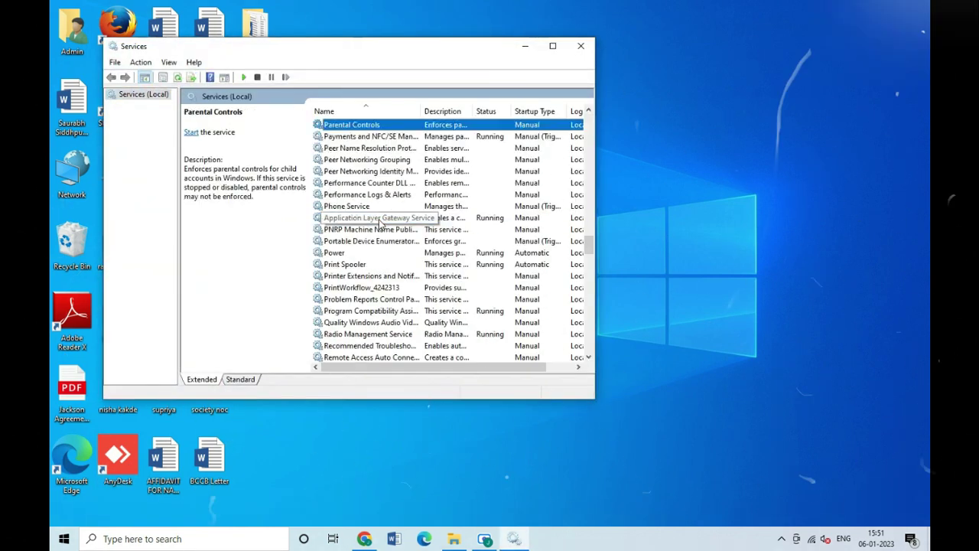
{"action": "right_click", "coordinate": [343, 267]}
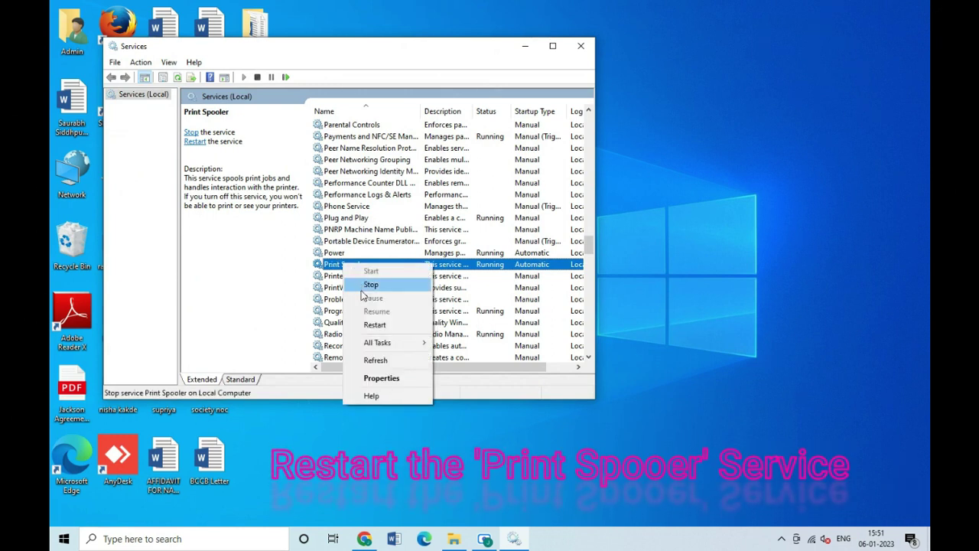
{"action": "left_click", "coordinate": [376, 326]}
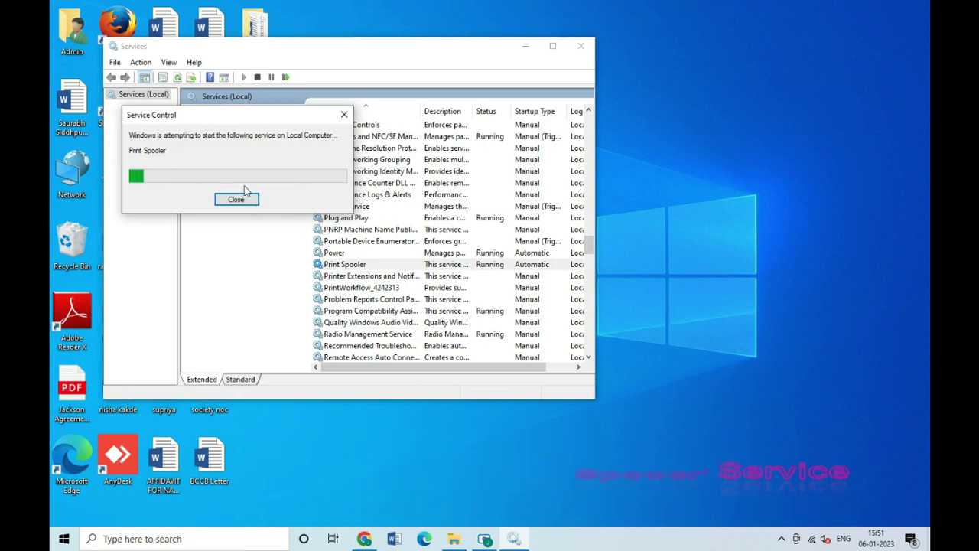
{"action": "left_click", "coordinate": [582, 46]}
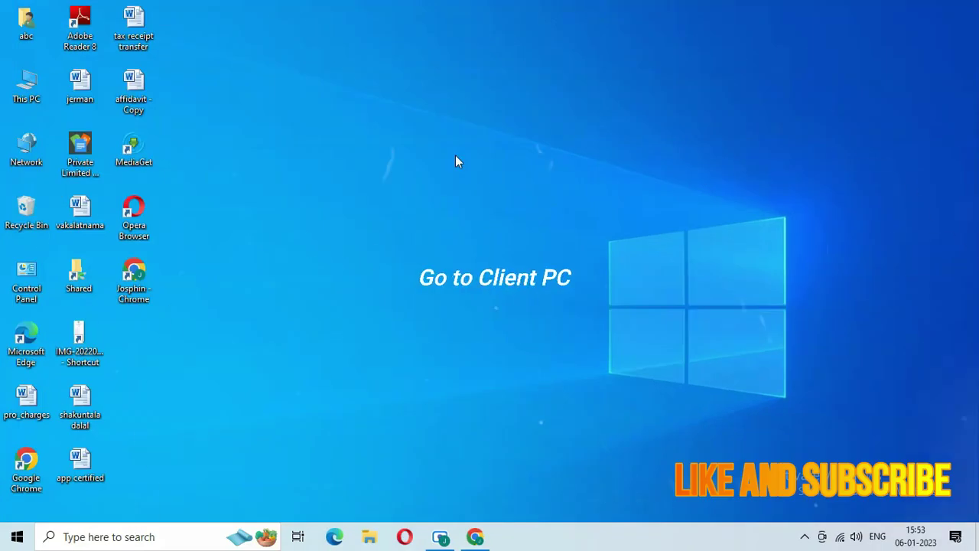
Step: On the client PC, open the network computer reception and connect to its shared printer named Printer
{"action": "right_click", "coordinate": [455, 156]}
{"action": "left_click", "coordinate": [498, 200]}
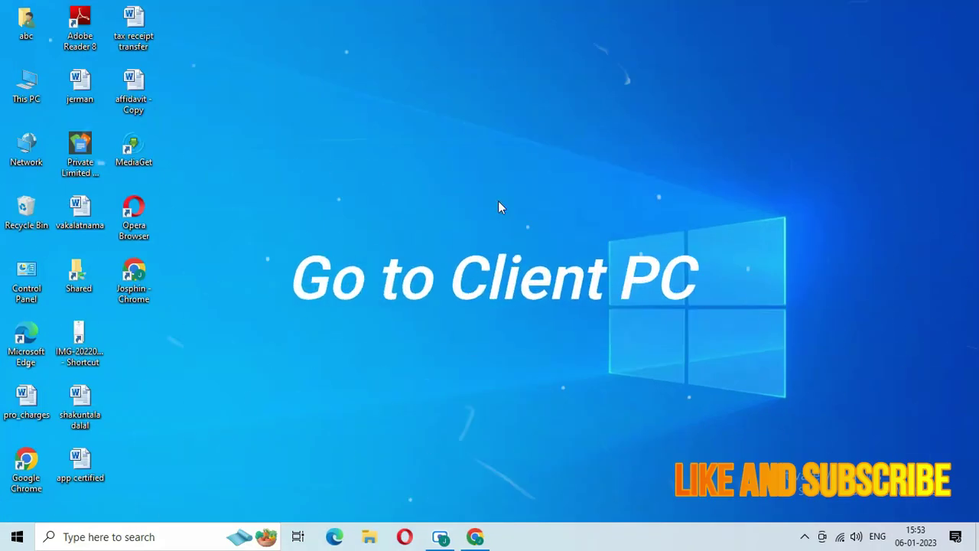
{"action": "key", "text": "super+r"}
{"action": "key", "text": "Escape"}
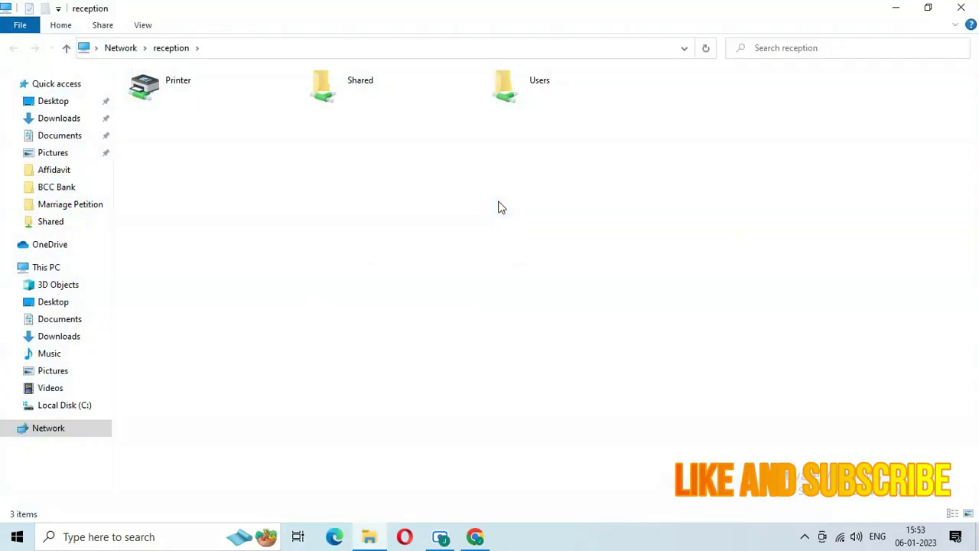
{"action": "right_click", "coordinate": [169, 89]}
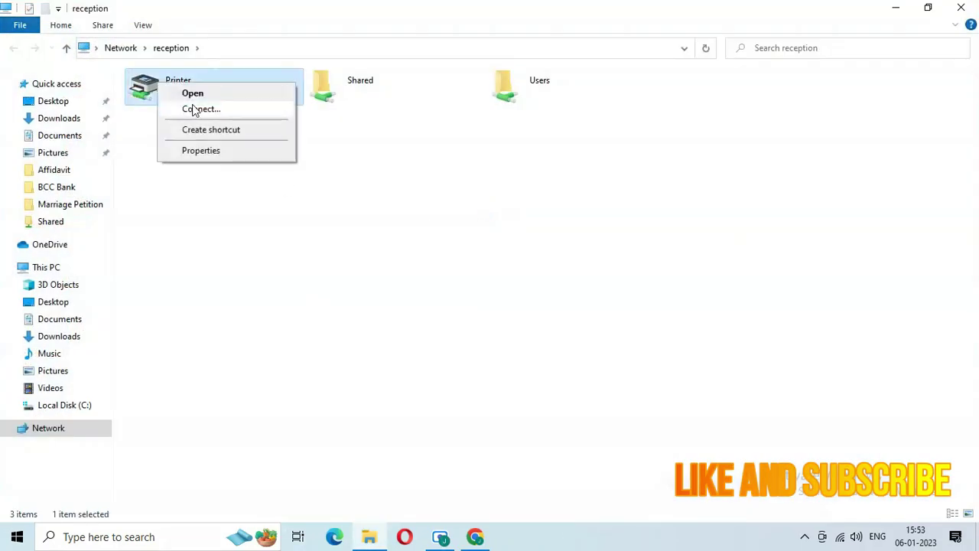